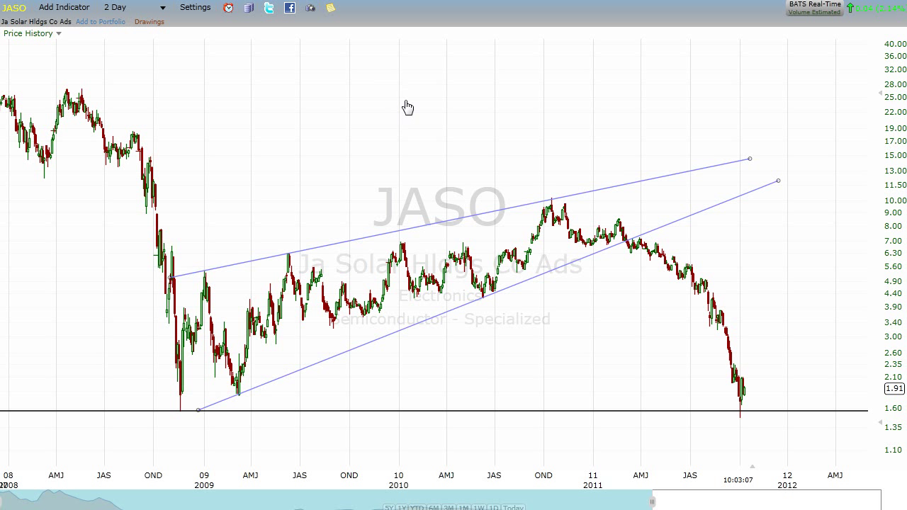
- Tighten the chart's visible date range slightly to reduce the empty space after the latest price bars
{"action": "left_click_drag", "start_coordinate": [650, 503], "coordinate": [645, 504]}
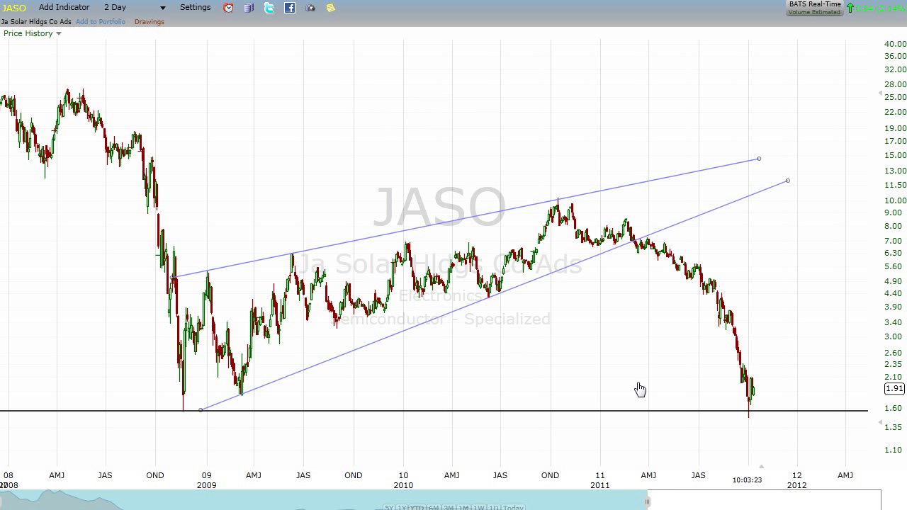
{"action": "left_click_drag", "start_coordinate": [634, 503], "coordinate": [633, 503]}
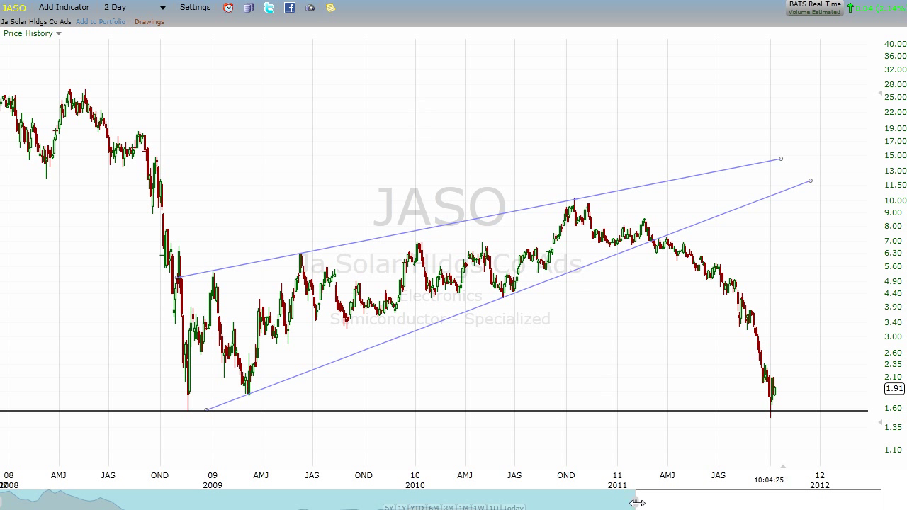
{"action": "left_click_drag", "start_coordinate": [637, 503], "coordinate": [630, 503]}
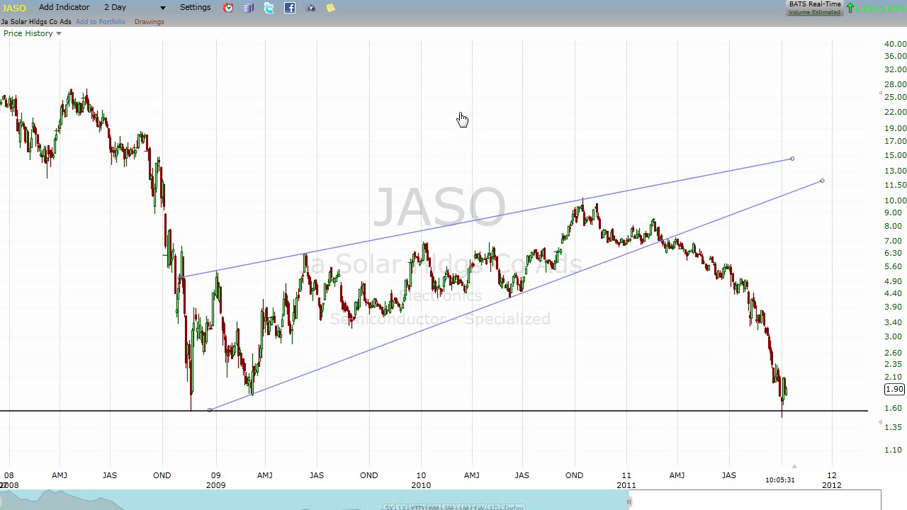
{"action": "left_click", "coordinate": [614, 410]}
{"action": "left_click", "coordinate": [624, 461]}
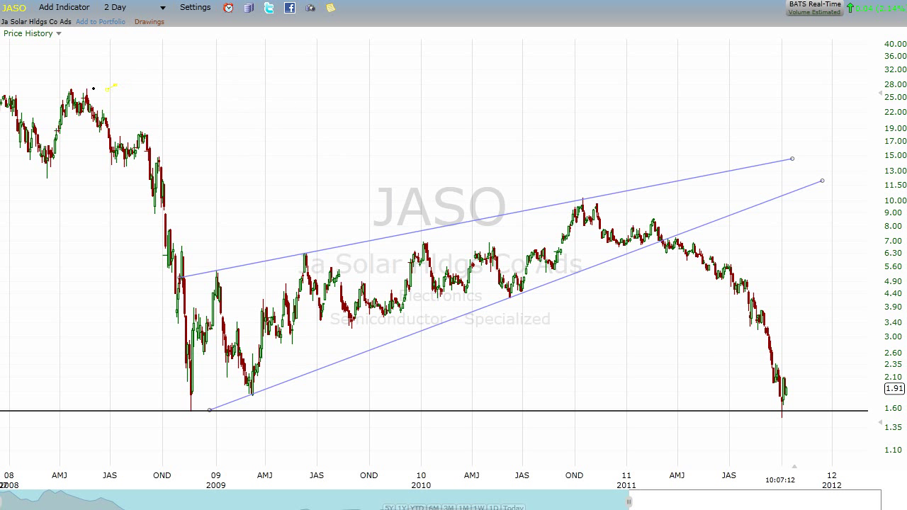
- Draw a vertical line from the mid-2008 peak near 27 down to about 14, and add horizontal lines at both price levels
{"action": "mouse_move", "coordinate": [89, 89]}
{"action": "left_mouse_down"}
{"action": "mouse_move", "coordinate": [90, 179]}
{"action": "mouse_move", "coordinate": [86, 165]}
{"action": "left_mouse_up"}
{"action": "left_click", "coordinate": [268, 89]}
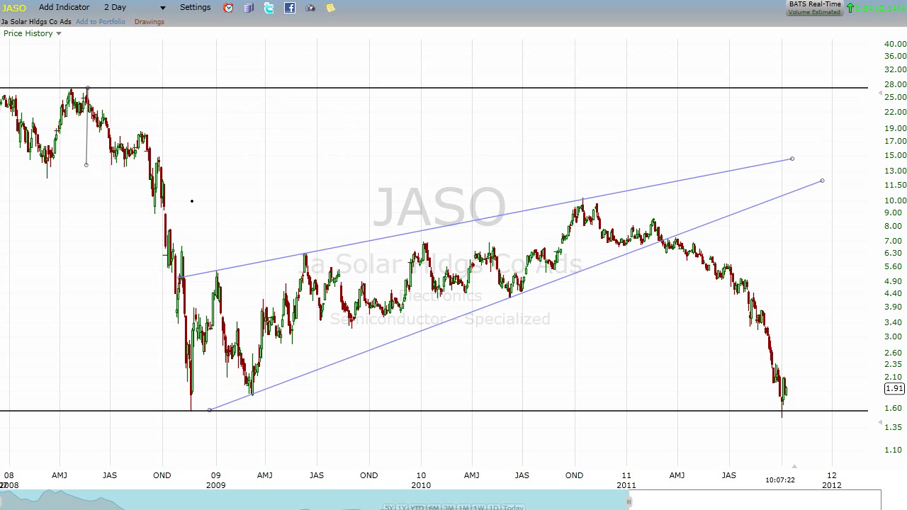
{"action": "left_click", "coordinate": [362, 165]}
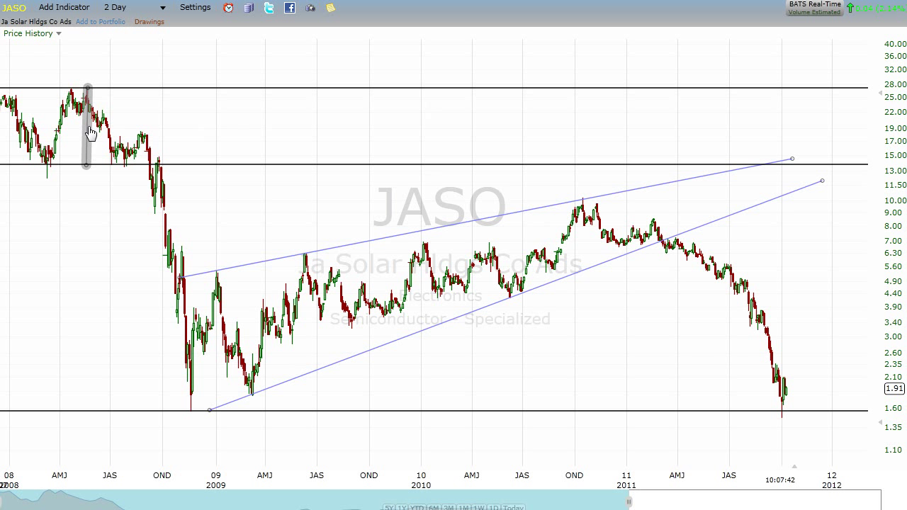
- Compare the vertical line's length with the late-2011 low by moving it there and back to the 2008 price range
{"action": "left_click_drag", "start_coordinate": [91, 135], "coordinate": [214, 135]}
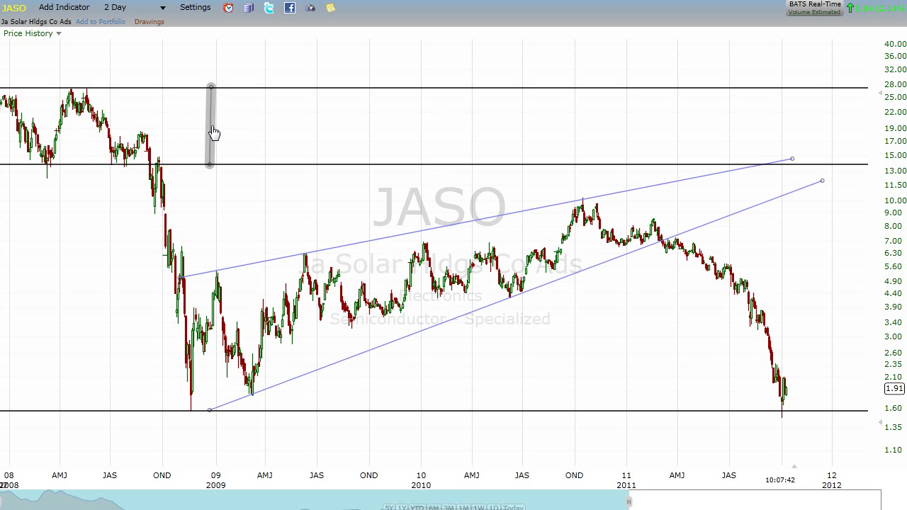
{"action": "mouse_move", "coordinate": [214, 134]}
{"action": "left_mouse_down"}
{"action": "mouse_move", "coordinate": [249, 243]}
{"action": "mouse_move", "coordinate": [410, 323]}
{"action": "mouse_move", "coordinate": [728, 369]}
{"action": "mouse_move", "coordinate": [871, 375]}
{"action": "mouse_move", "coordinate": [790, 385]}
{"action": "left_mouse_up"}
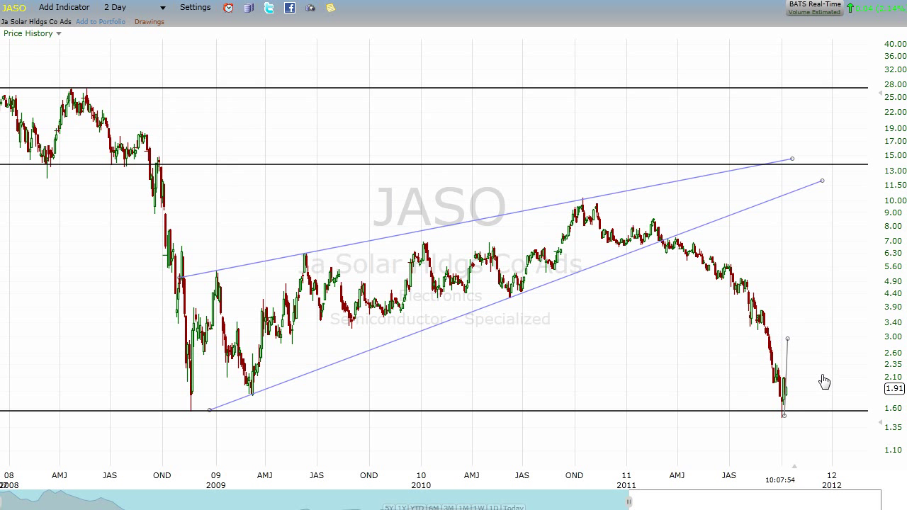
{"action": "left_click", "coordinate": [786, 363]}
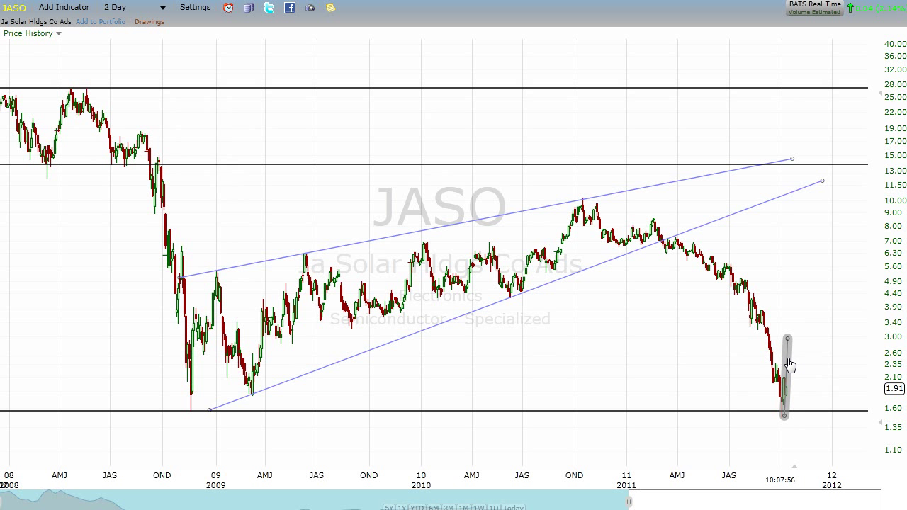
{"action": "mouse_move", "coordinate": [790, 365]}
{"action": "left_mouse_down"}
{"action": "mouse_move", "coordinate": [304, 222]}
{"action": "mouse_move", "coordinate": [123, 119]}
{"action": "mouse_move", "coordinate": [63, 115]}
{"action": "left_mouse_up"}
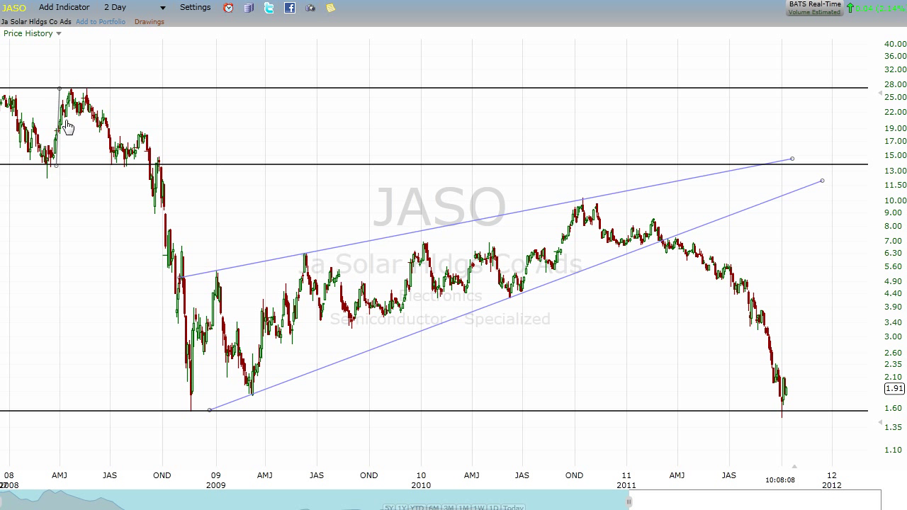
{"action": "mouse_move", "coordinate": [61, 130]}
{"action": "left_mouse_down"}
{"action": "mouse_move", "coordinate": [434, 186]}
{"action": "mouse_move", "coordinate": [801, 358]}
{"action": "mouse_move", "coordinate": [785, 379]}
{"action": "left_mouse_up"}
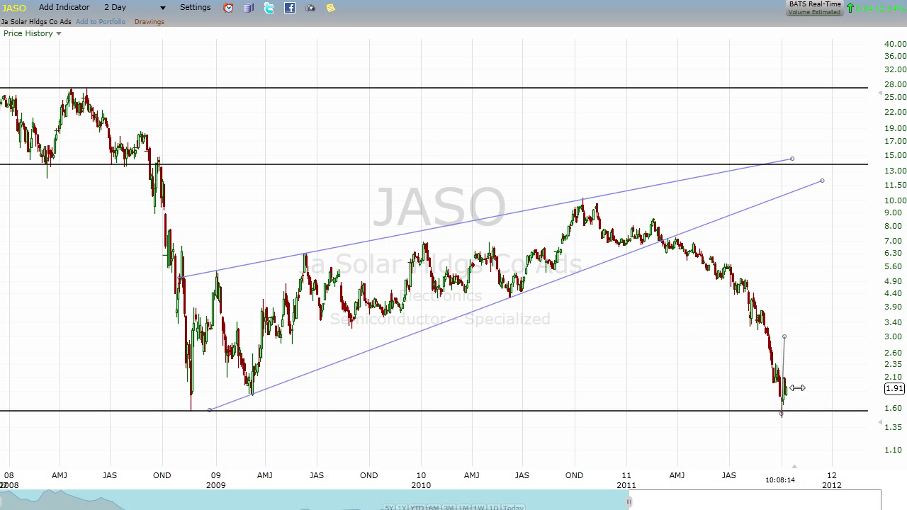
{"action": "left_click_drag", "start_coordinate": [789, 365], "coordinate": [59, 117]}
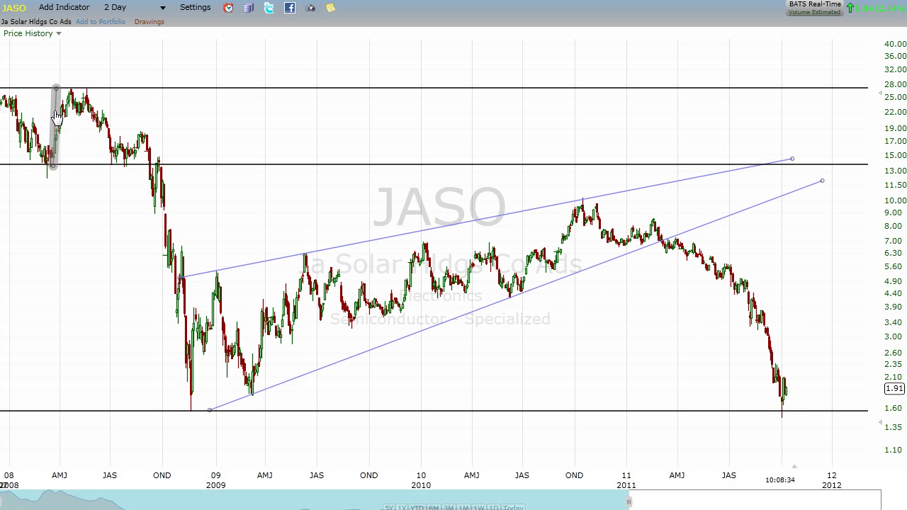
- Straighten the measuring line to vertical and place it at the start of 2009 between the two upper horizontal lines
{"action": "left_click_drag", "start_coordinate": [56, 115], "coordinate": [192, 112]}
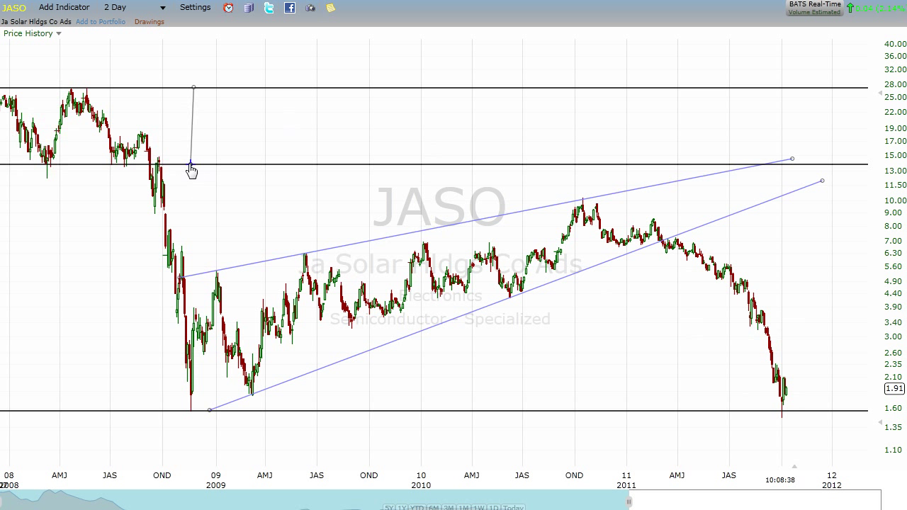
{"action": "left_click_drag", "start_coordinate": [190, 165], "coordinate": [194, 164]}
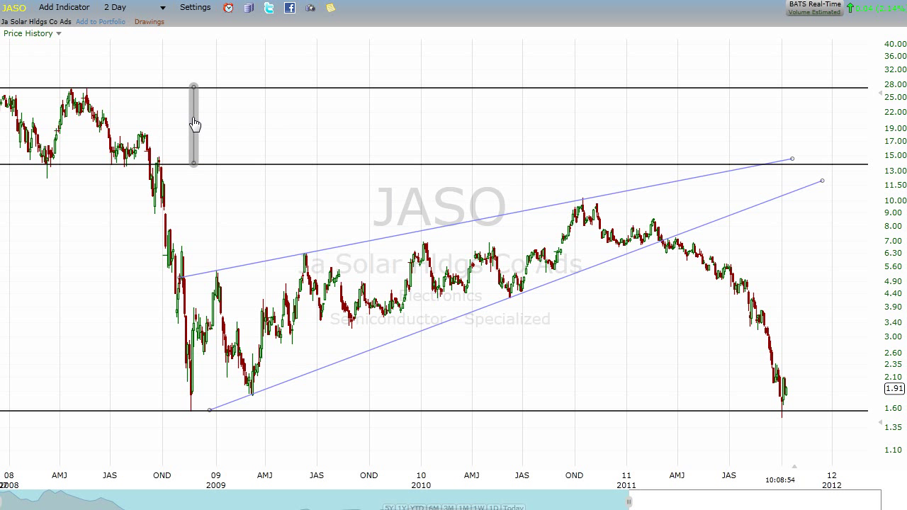
{"action": "mouse_move", "coordinate": [195, 124]}
{"action": "left_mouse_down"}
{"action": "mouse_move", "coordinate": [207, 128]}
{"action": "mouse_move", "coordinate": [117, 127]}
{"action": "left_mouse_up"}
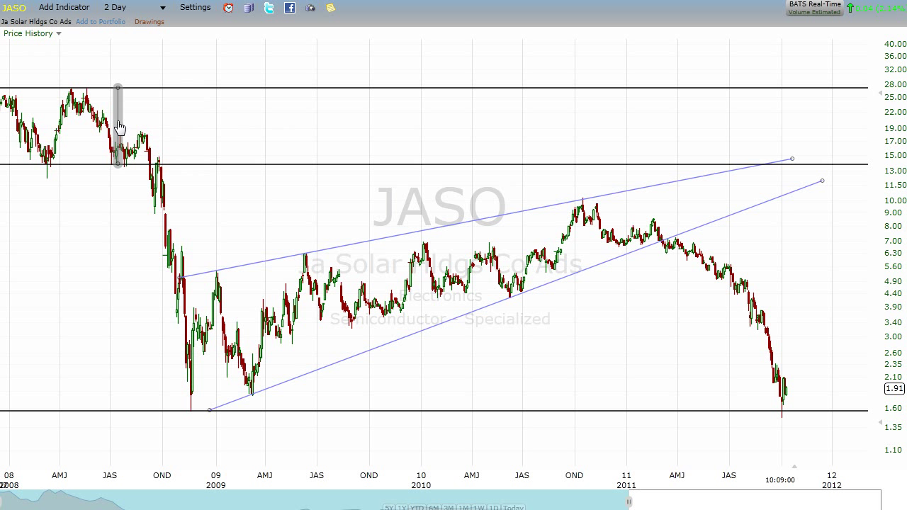
{"action": "mouse_move", "coordinate": [119, 127]}
{"action": "left_mouse_down"}
{"action": "mouse_move", "coordinate": [138, 121]}
{"action": "mouse_move", "coordinate": [205, 187]}
{"action": "mouse_move", "coordinate": [230, 301]}
{"action": "mouse_move", "coordinate": [303, 437]}
{"action": "mouse_move", "coordinate": [312, 423]}
{"action": "mouse_move", "coordinate": [282, 69]}
{"action": "mouse_move", "coordinate": [216, 128]}
{"action": "left_mouse_up"}
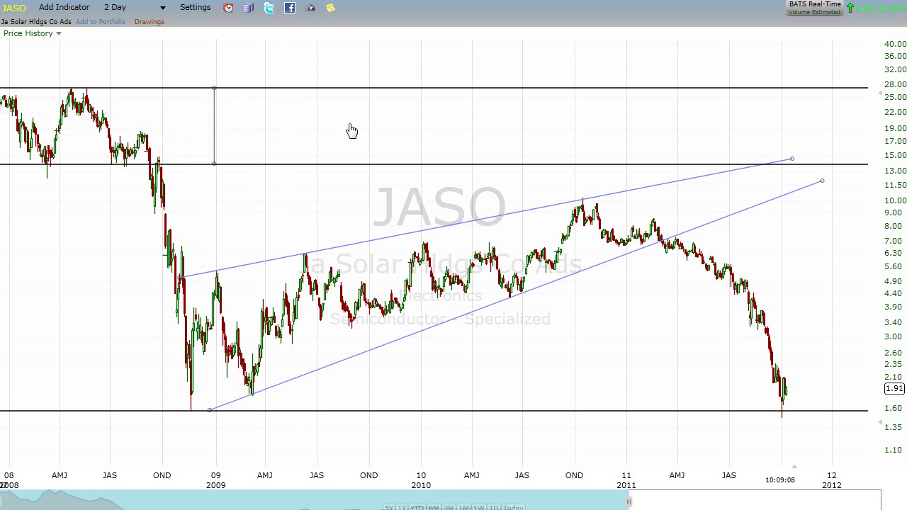
- Switch the price scale to Arithmetic and compare the measuring line at the late-2011 low and at the 2008 peak
{"action": "left_click", "coordinate": [207, 10]}
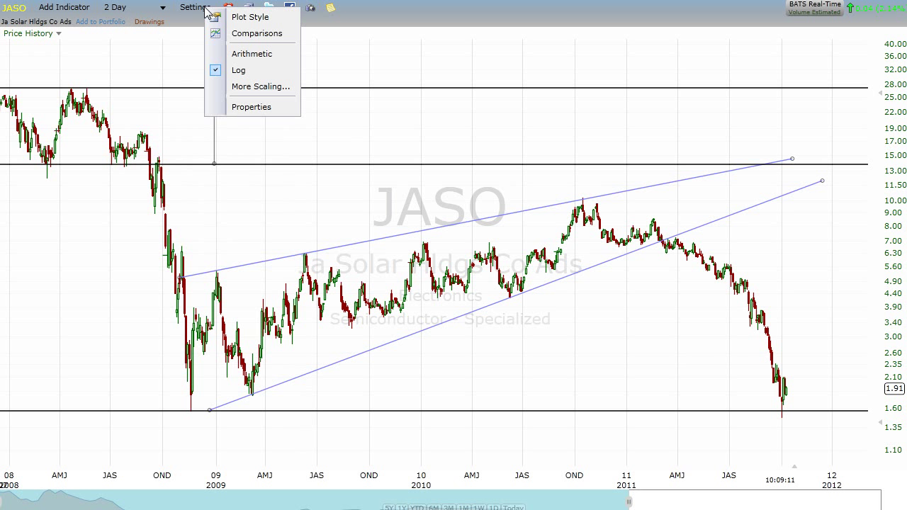
{"action": "left_click", "coordinate": [252, 55]}
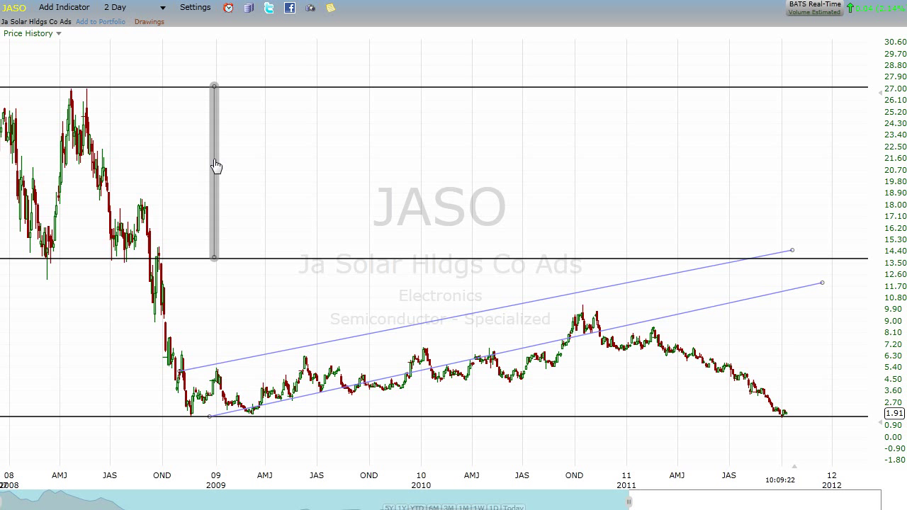
{"action": "mouse_move", "coordinate": [217, 165]}
{"action": "left_mouse_down"}
{"action": "mouse_move", "coordinate": [329, 227]}
{"action": "mouse_move", "coordinate": [362, 348]}
{"action": "mouse_move", "coordinate": [482, 391]}
{"action": "mouse_move", "coordinate": [514, 340]}
{"action": "mouse_move", "coordinate": [645, 377]}
{"action": "mouse_move", "coordinate": [778, 348]}
{"action": "mouse_move", "coordinate": [788, 325]}
{"action": "left_mouse_up"}
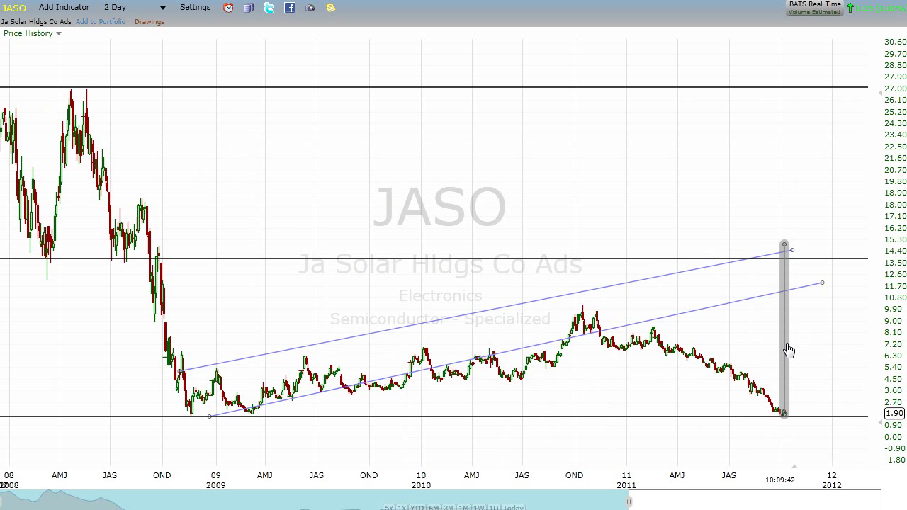
{"action": "left_click_drag", "start_coordinate": [788, 350], "coordinate": [83, 191]}
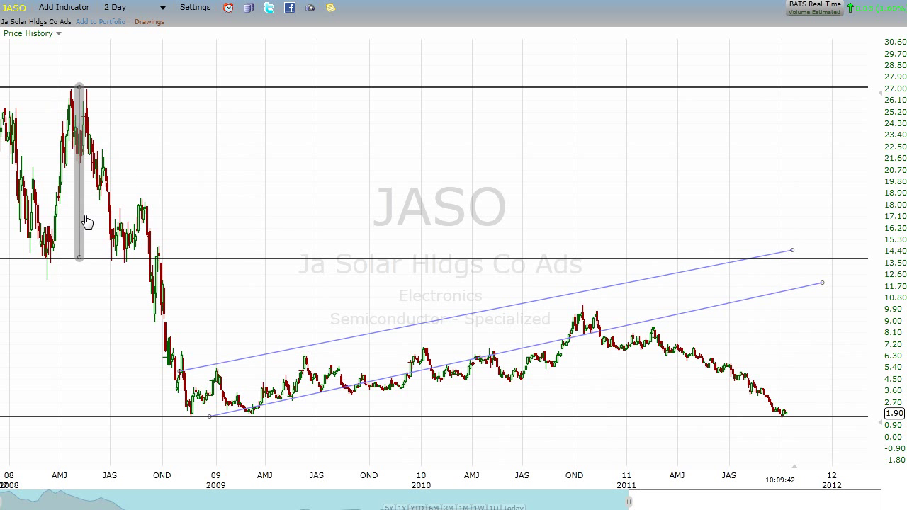
{"action": "mouse_move", "coordinate": [85, 219]}
{"action": "left_mouse_down"}
{"action": "mouse_move", "coordinate": [93, 358]}
{"action": "mouse_move", "coordinate": [78, 178]}
{"action": "mouse_move", "coordinate": [86, 193]}
{"action": "left_mouse_up"}
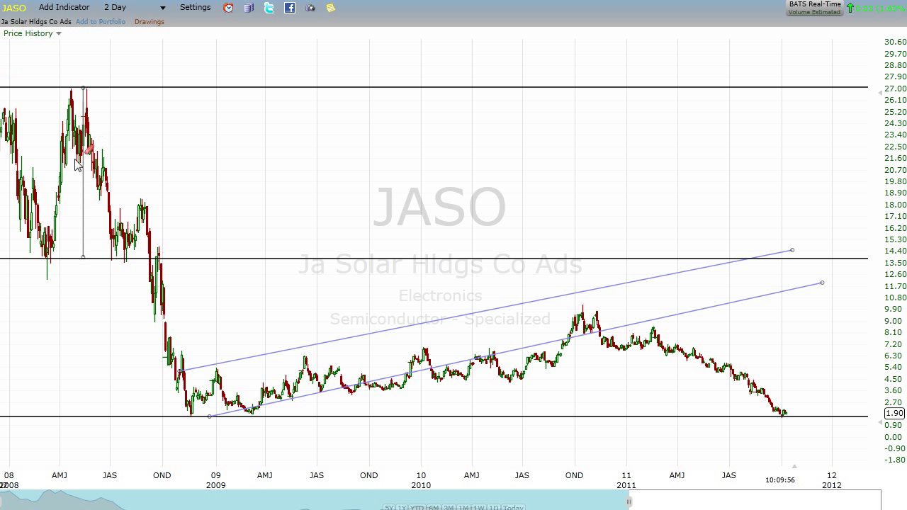
- Delete the vertical measuring line and set the price scale to Log
{"action": "left_click", "coordinate": [84, 182]}
{"action": "key", "text": "Delete"}
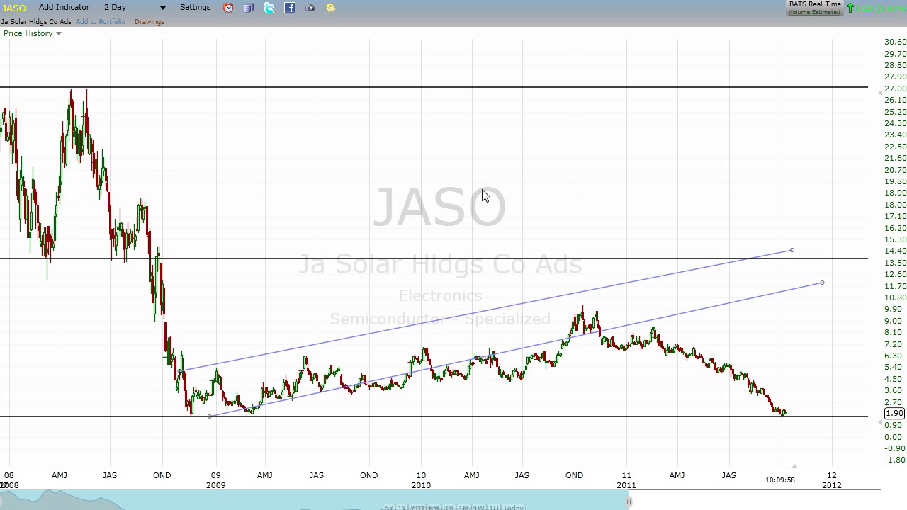
{"action": "left_click", "coordinate": [152, 10]}
{"action": "left_click", "coordinate": [210, 10]}
{"action": "left_click", "coordinate": [204, 9]}
{"action": "left_click", "coordinate": [251, 67]}
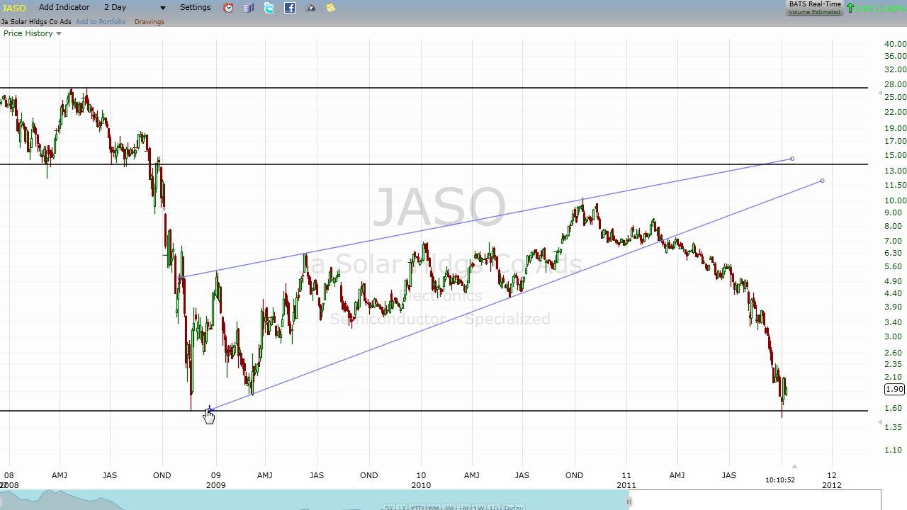
- Refit both trendlines to the 2008–2011 price channel on the Arithmetic scale, ending the upper near 9.6 and the lower near 7.2
{"action": "left_click_drag", "start_coordinate": [208, 417], "coordinate": [186, 424]}
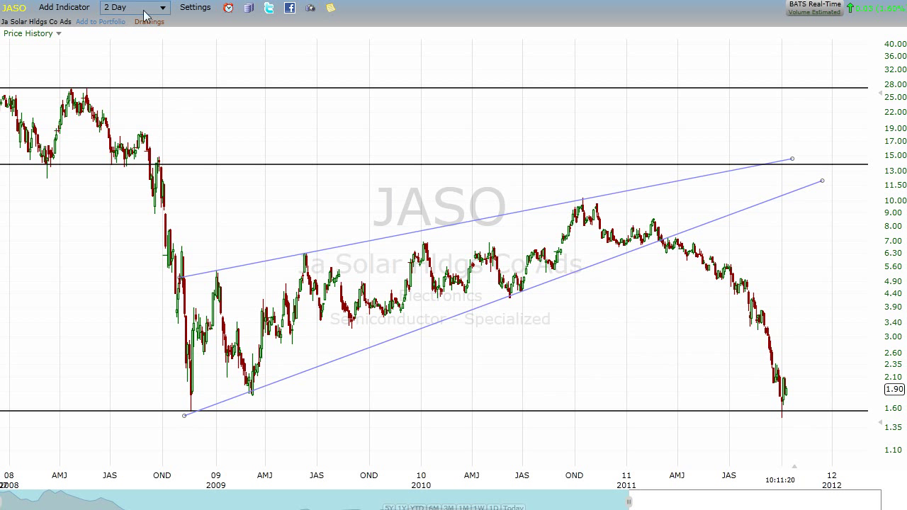
{"action": "left_click", "coordinate": [206, 9]}
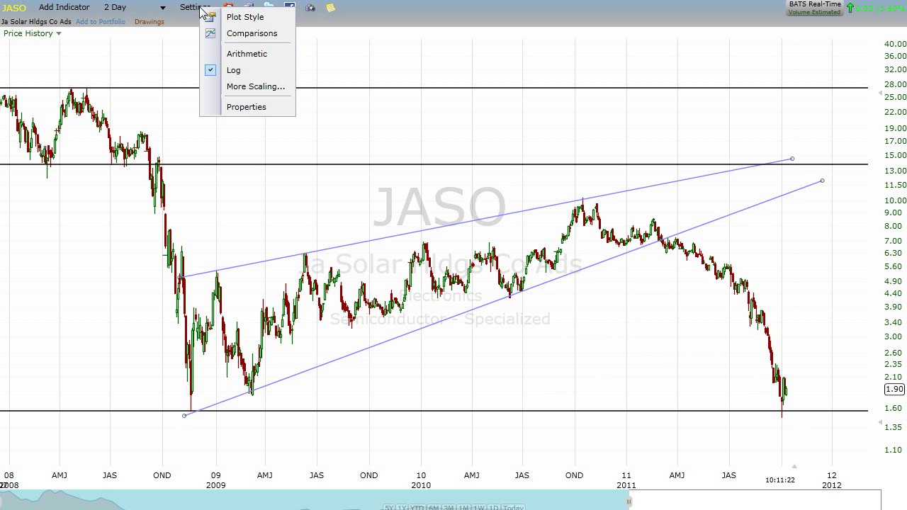
{"action": "left_click", "coordinate": [247, 54]}
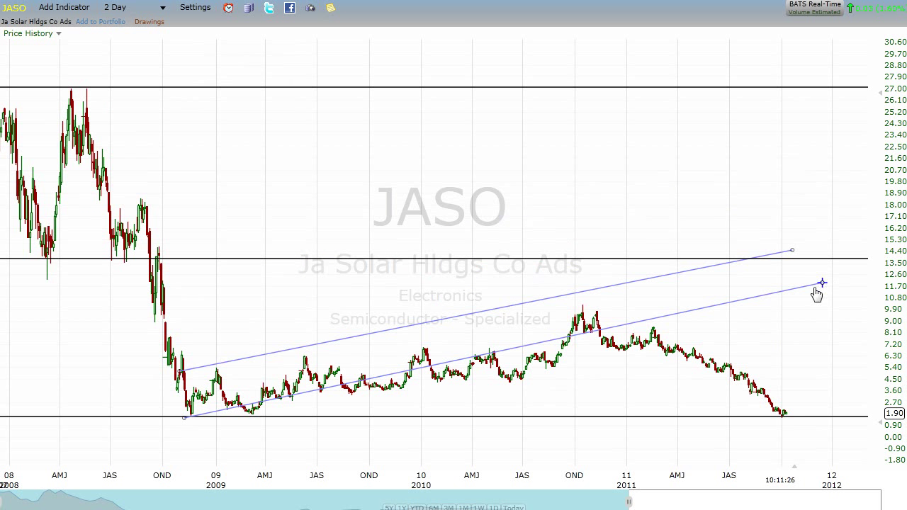
{"action": "left_click_drag", "start_coordinate": [798, 253], "coordinate": [830, 345]}
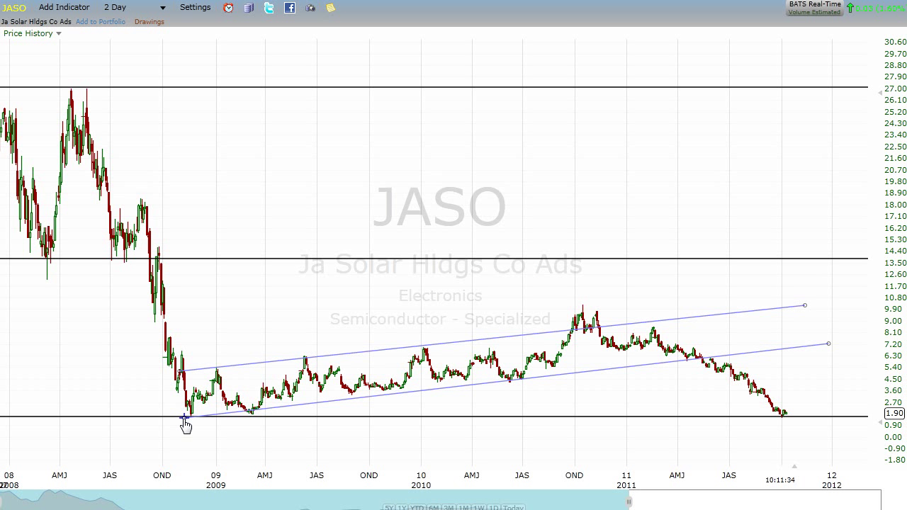
{"action": "left_click_drag", "start_coordinate": [184, 419], "coordinate": [184, 423]}
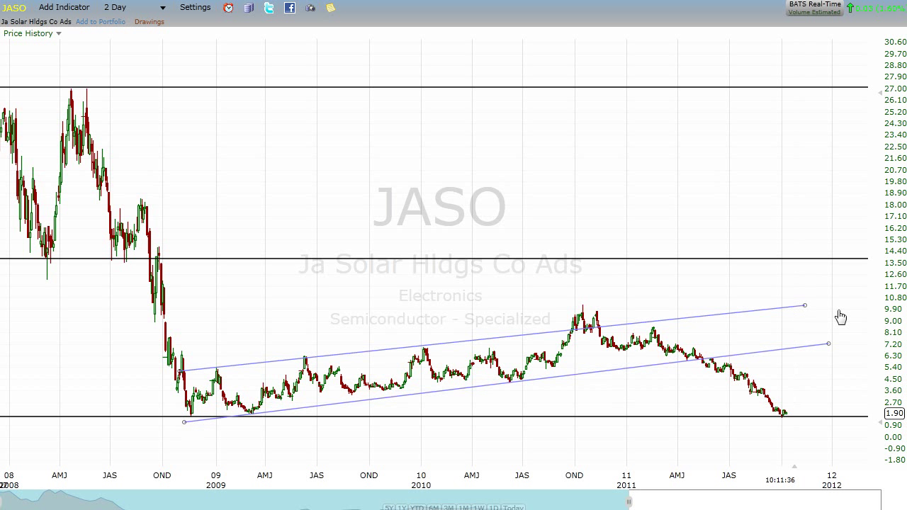
{"action": "left_click_drag", "start_coordinate": [804, 305], "coordinate": [808, 313]}
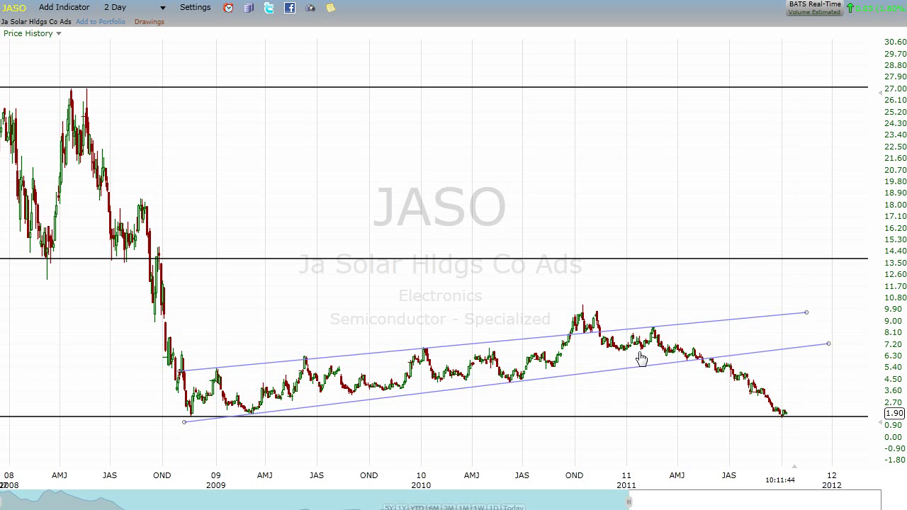
- Set the price scale to Log and refit both trendlines to the 2008–2011 highs and lows, ending near 15 and 12
{"action": "left_click", "coordinate": [143, 10]}
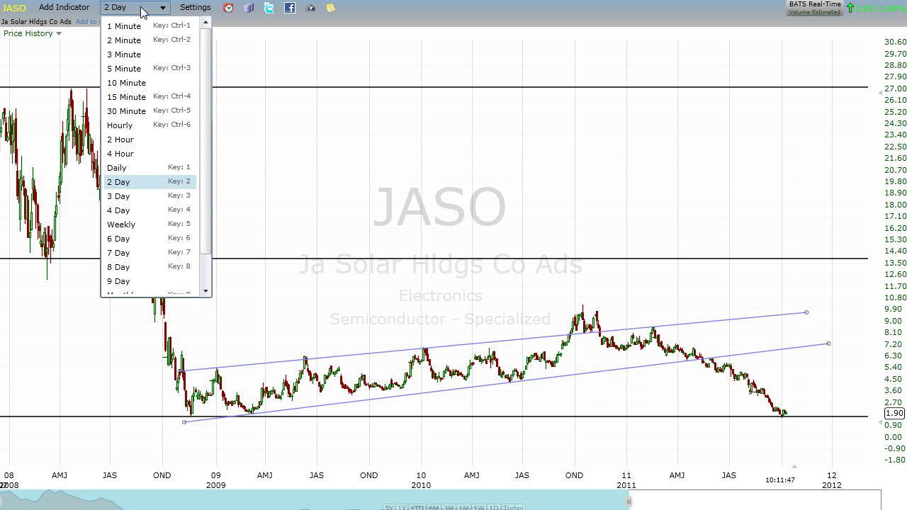
{"action": "left_click", "coordinate": [202, 10]}
{"action": "left_click", "coordinate": [202, 9]}
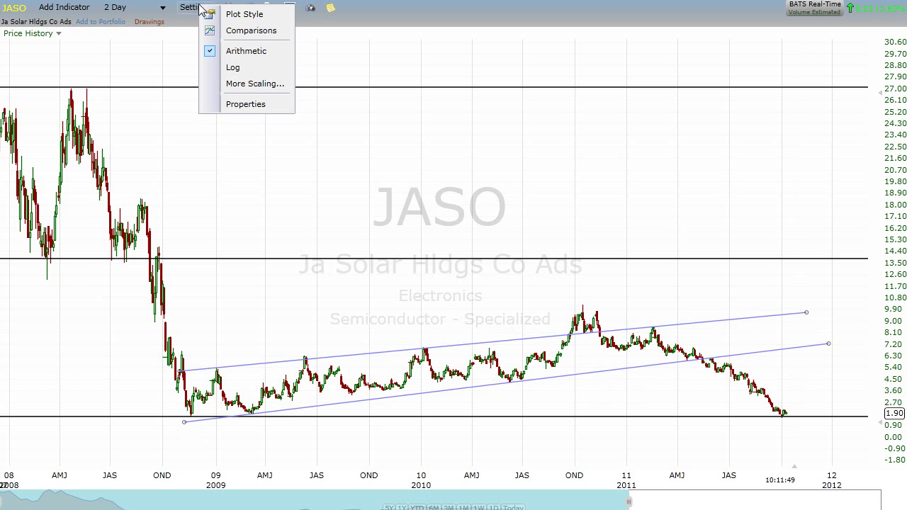
{"action": "left_click", "coordinate": [242, 69]}
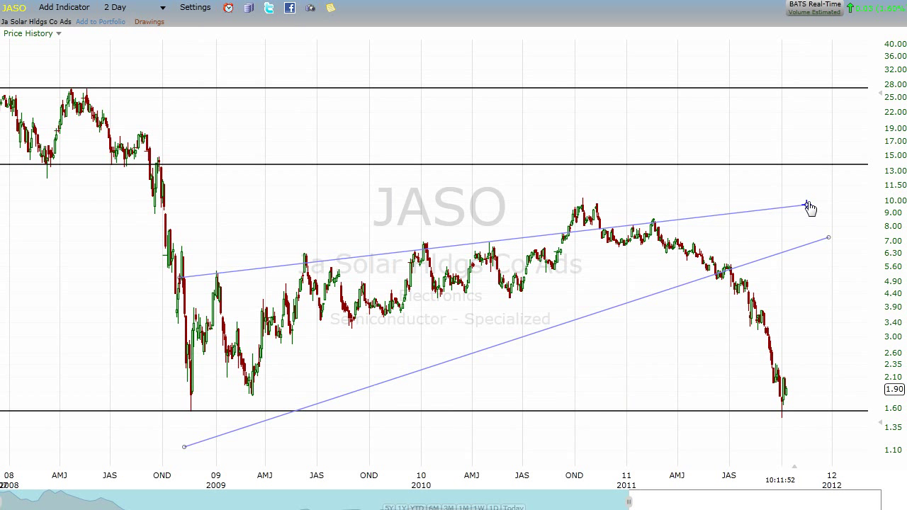
{"action": "left_click_drag", "start_coordinate": [807, 205], "coordinate": [807, 160]}
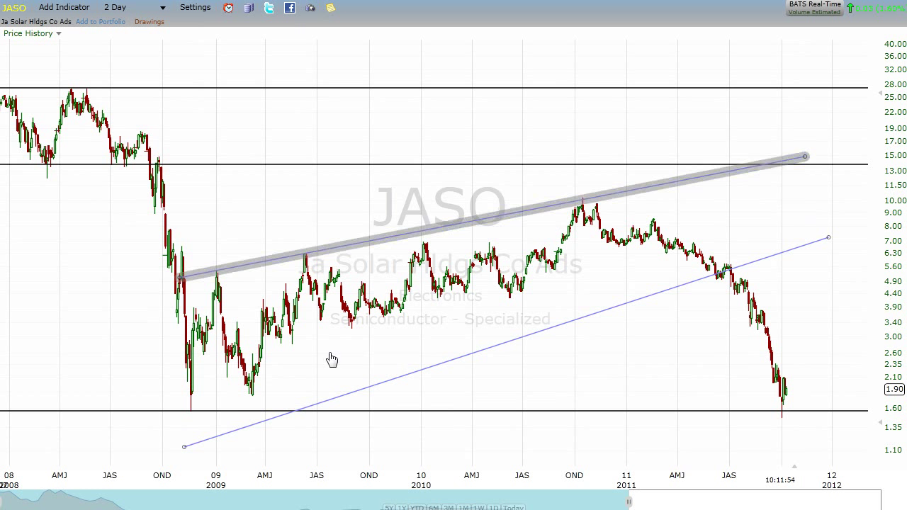
{"action": "left_click_drag", "start_coordinate": [491, 355], "coordinate": [484, 326]}
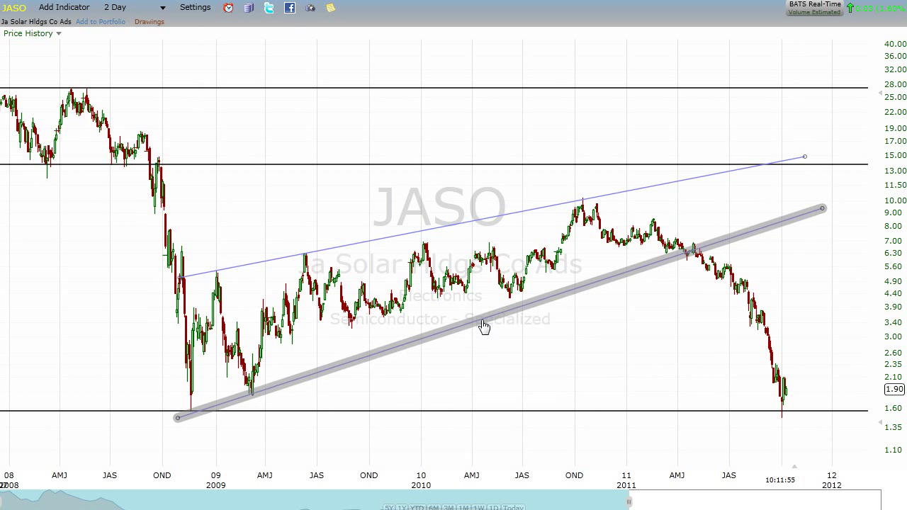
{"action": "left_click_drag", "start_coordinate": [823, 209], "coordinate": [825, 183]}
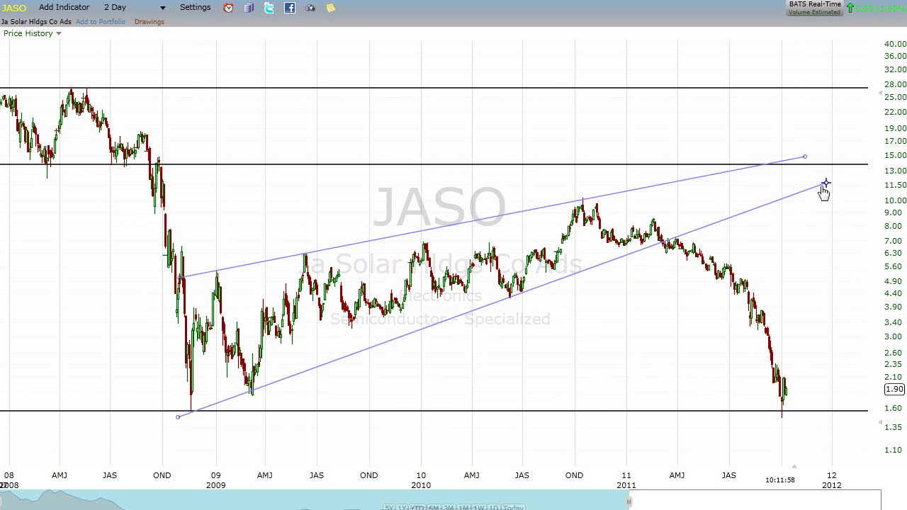
{"action": "left_click_drag", "start_coordinate": [178, 418], "coordinate": [177, 426]}
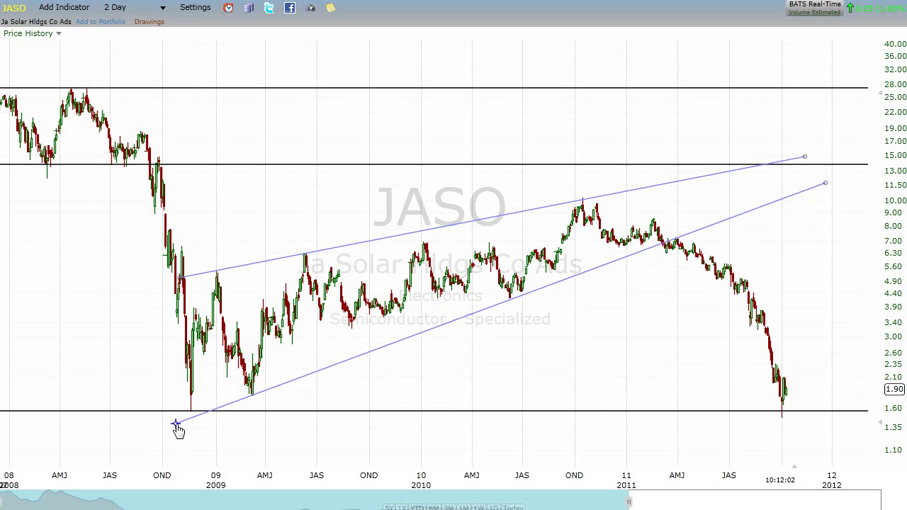
{"action": "left_click_drag", "start_coordinate": [826, 185], "coordinate": [818, 182]}
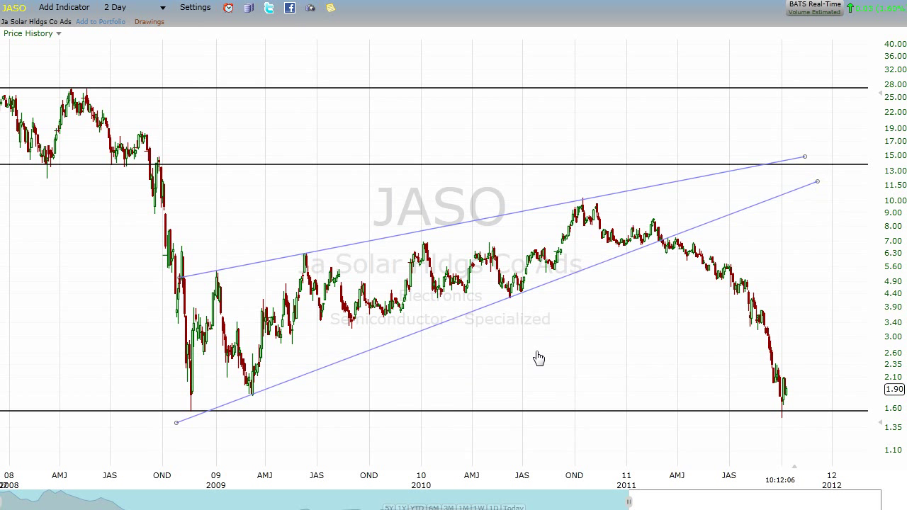